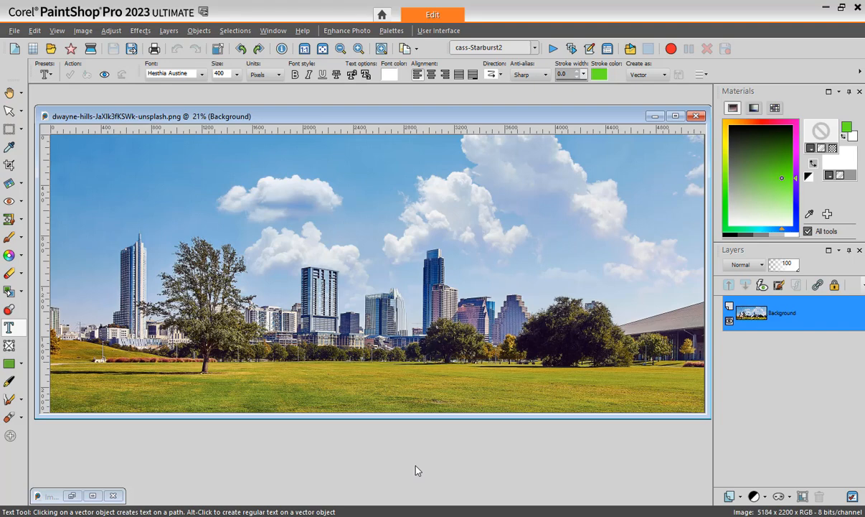
Step: Select the upper-left sky with the Magic Wand in RGB Value match mode, trying tolerance 0 and a tolerance of 30
click(21, 130)
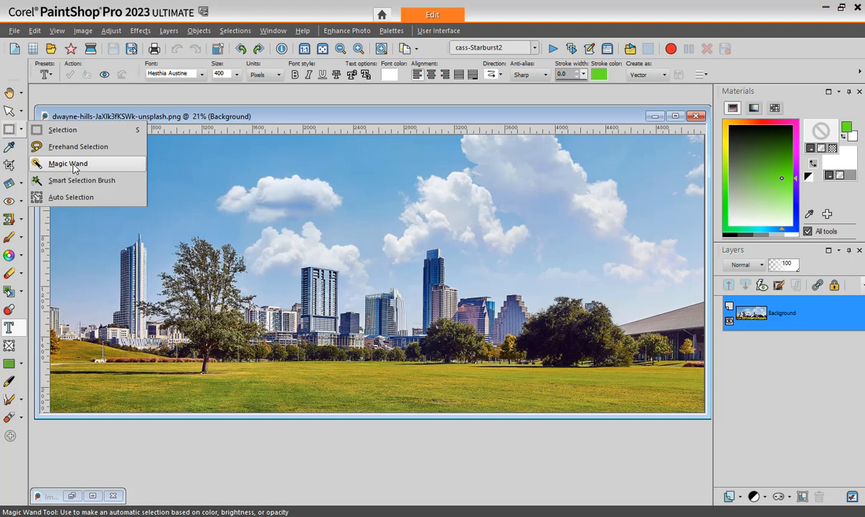
click(74, 164)
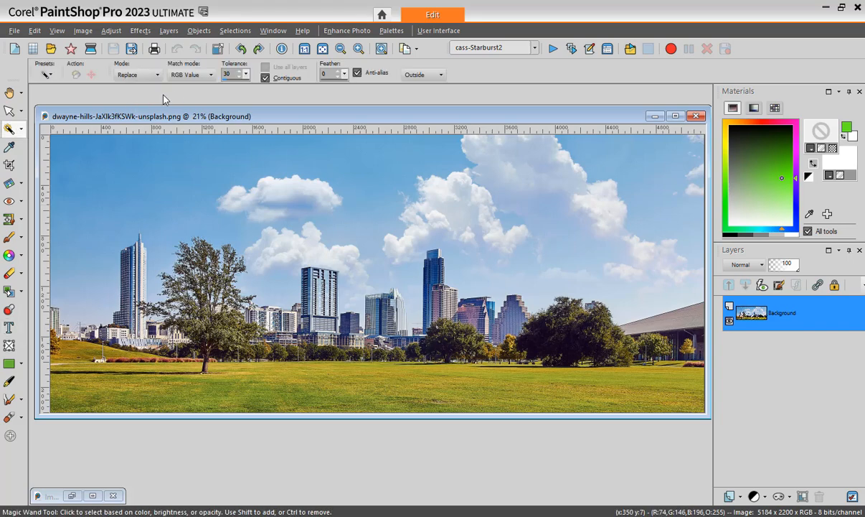
click(211, 76)
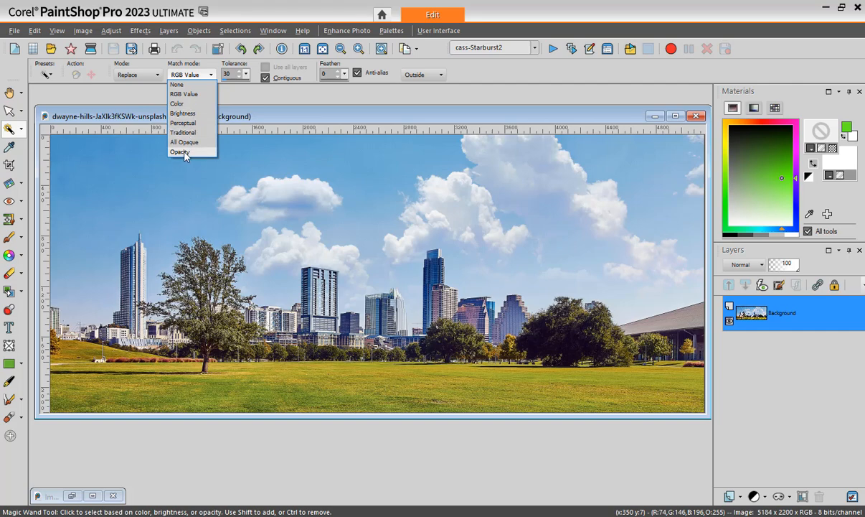
click(196, 100)
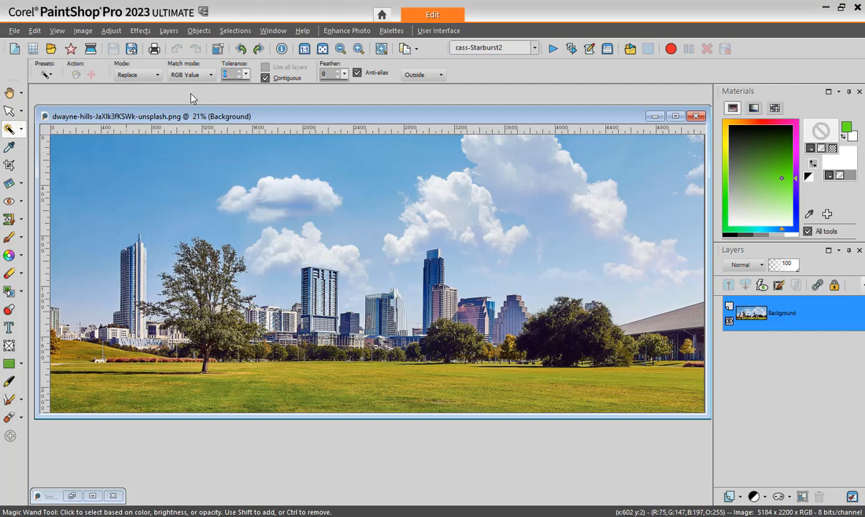
click(117, 158)
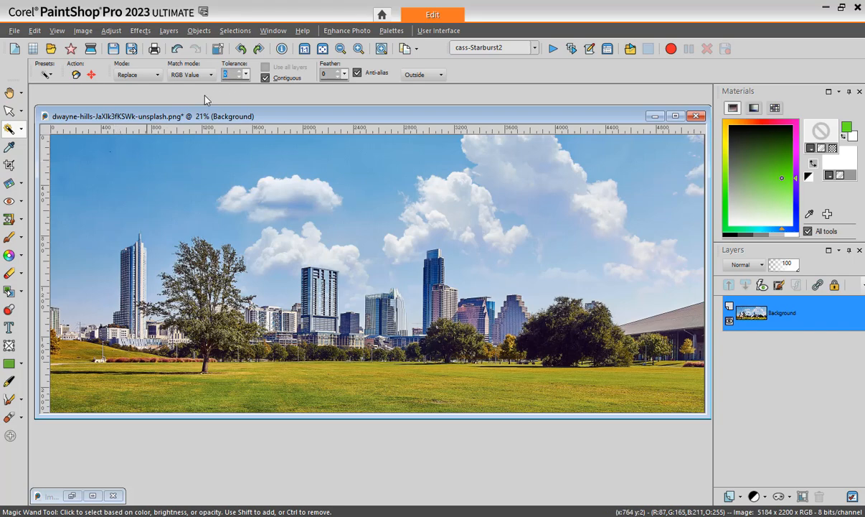
text(30)
click(120, 152)
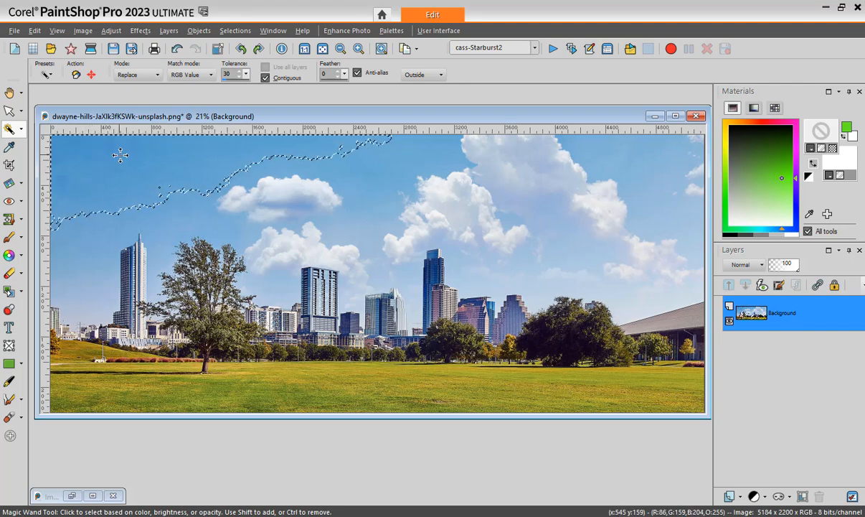
Step: With Contiguous off and a Magic Wand tolerance of 13, select matching sky colours across the whole image, and clear the selection
click(265, 77)
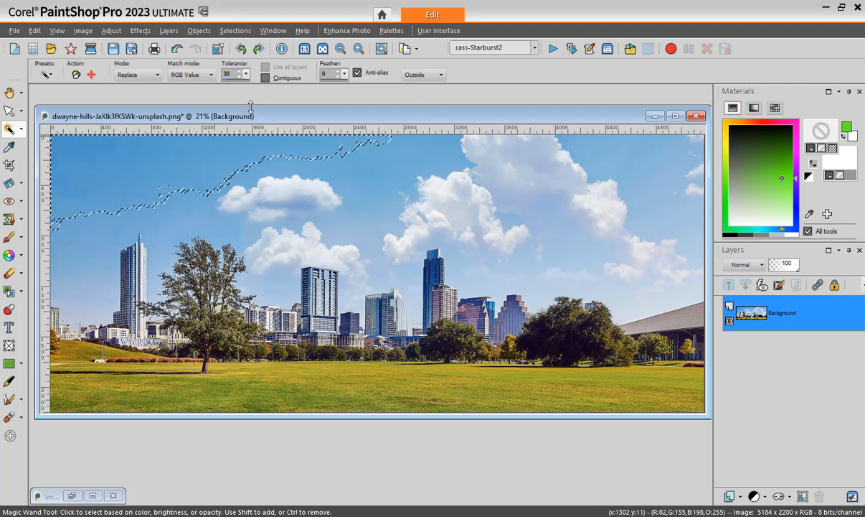
key(ctrl+d)
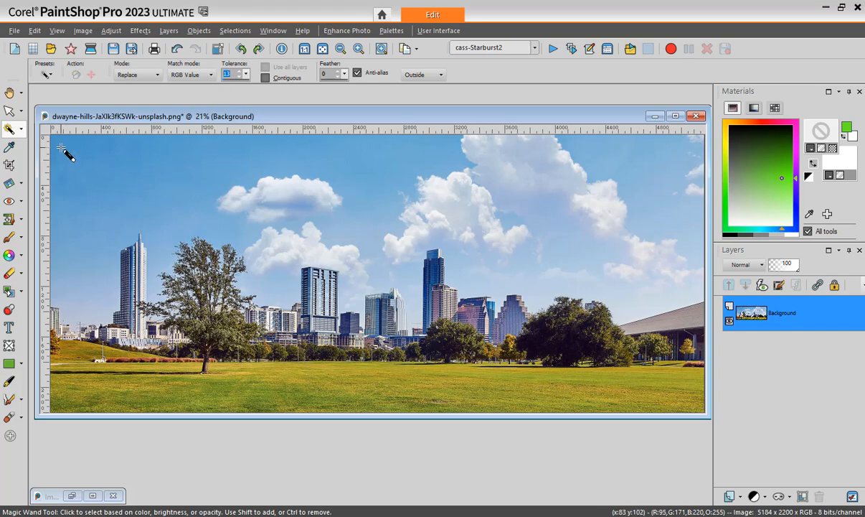
click(102, 236)
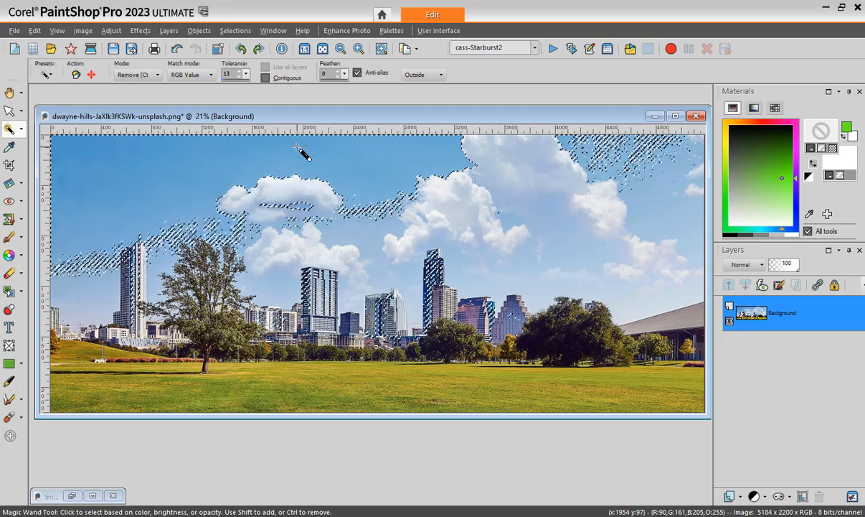
key(ctrl+d)
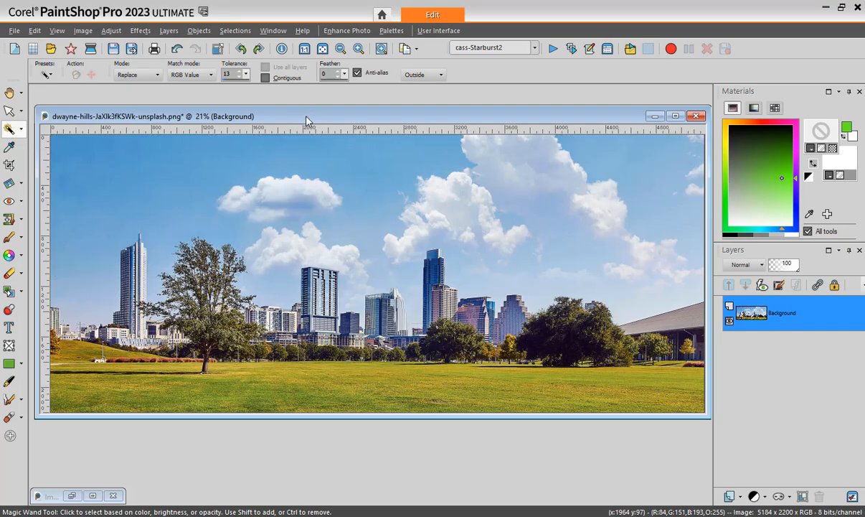
Step: Draw a rectangular selection around the tree and the two tall buildings in the left half of the photo, and clear it
click(20, 130)
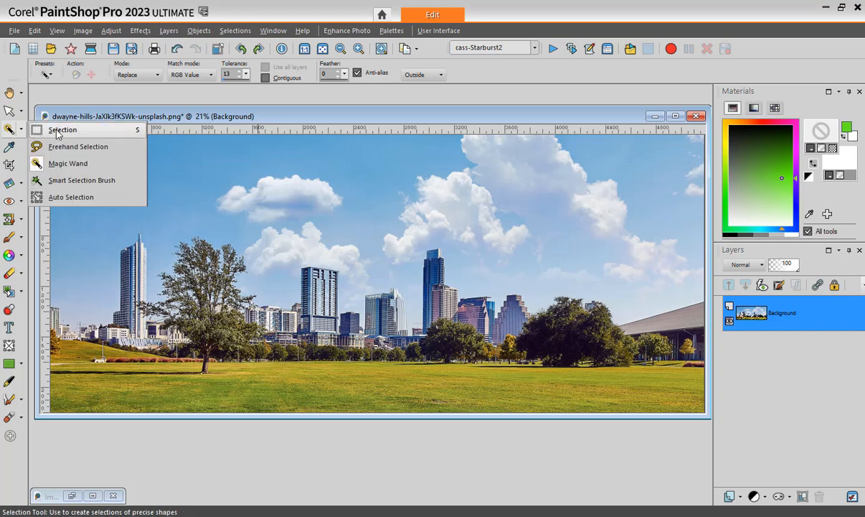
click(50, 128)
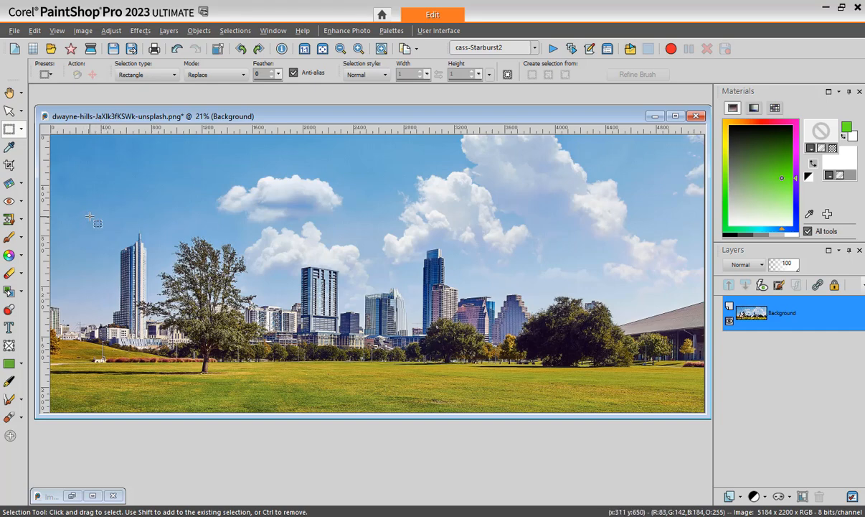
mouse_move(89, 215)
mouse_down()
mouse_move(184, 347)
mouse_move(323, 352)
mouse_move(354, 393)
mouse_up()
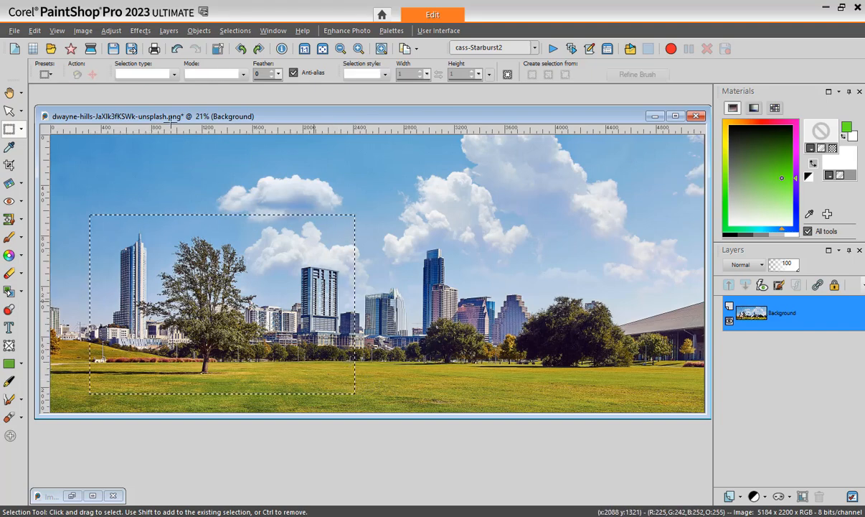
key(ctrl+d)
Step: Draw a Circle selection around the central downtown buildings, and clear it
click(173, 75)
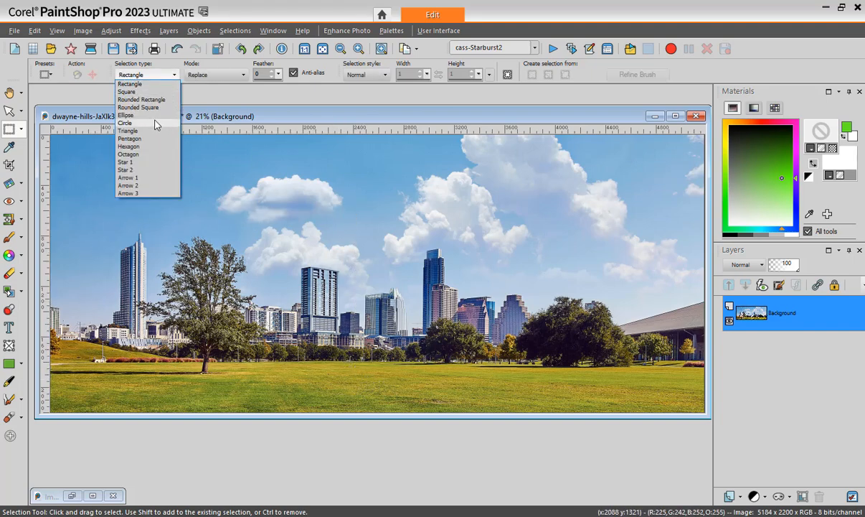
click(155, 124)
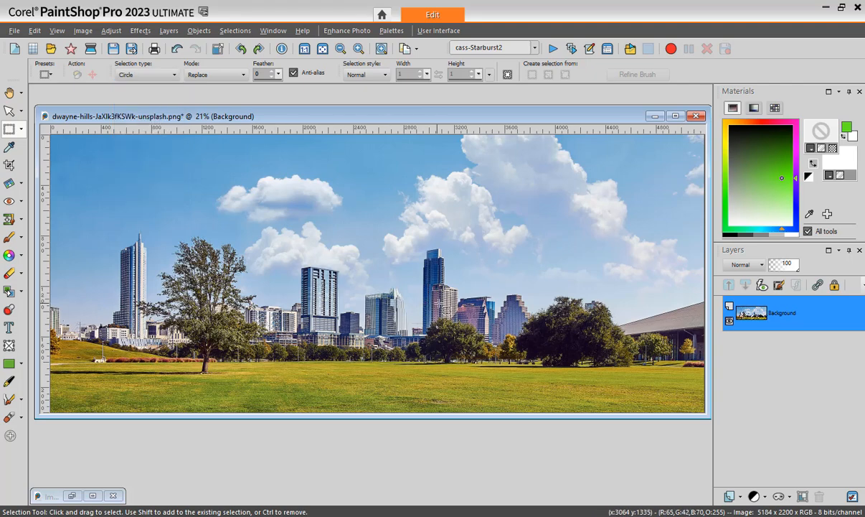
drag(415, 287, 479, 374)
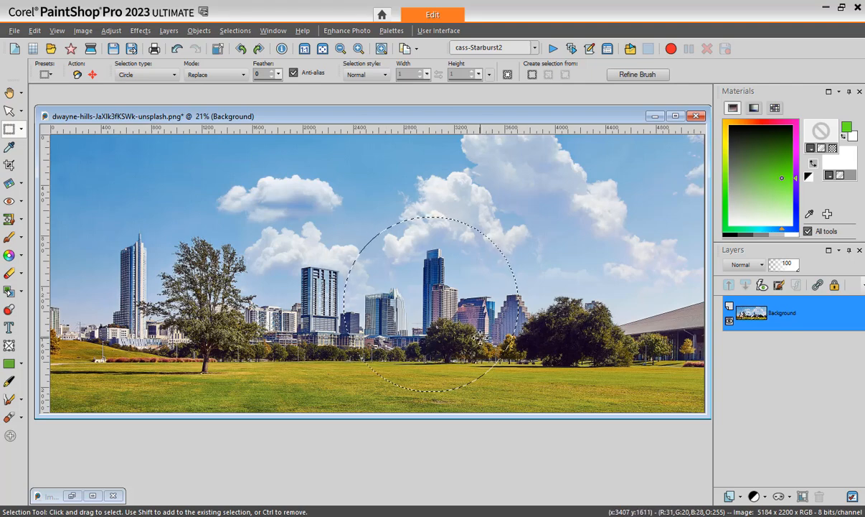
key(ctrl+d)
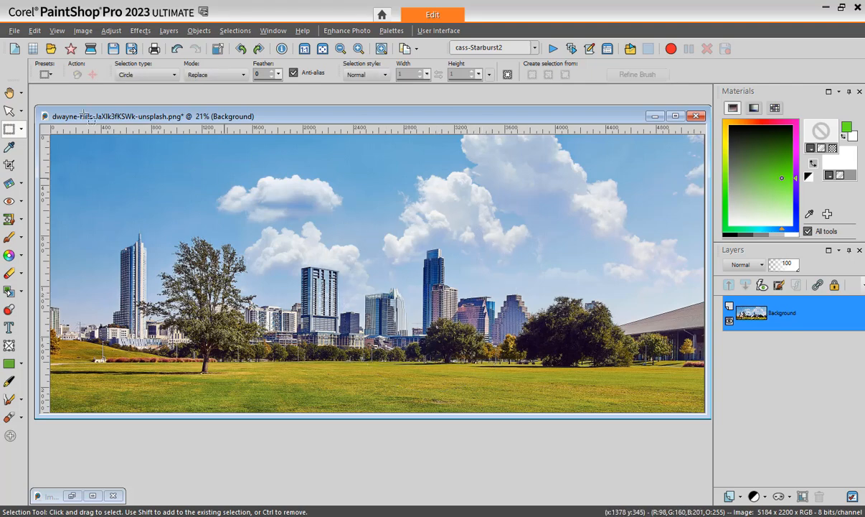
Step: Switch to the Freehand Selection tool and set its selection type to Edge Seeker
click(21, 129)
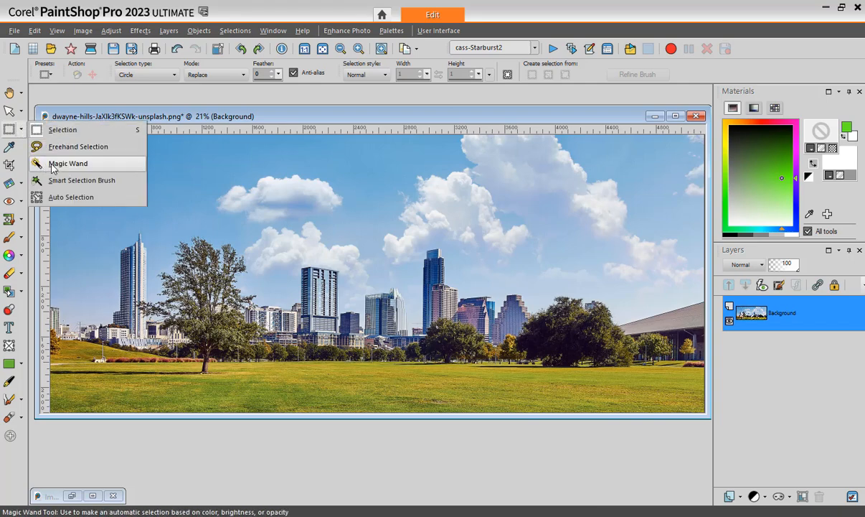
click(72, 147)
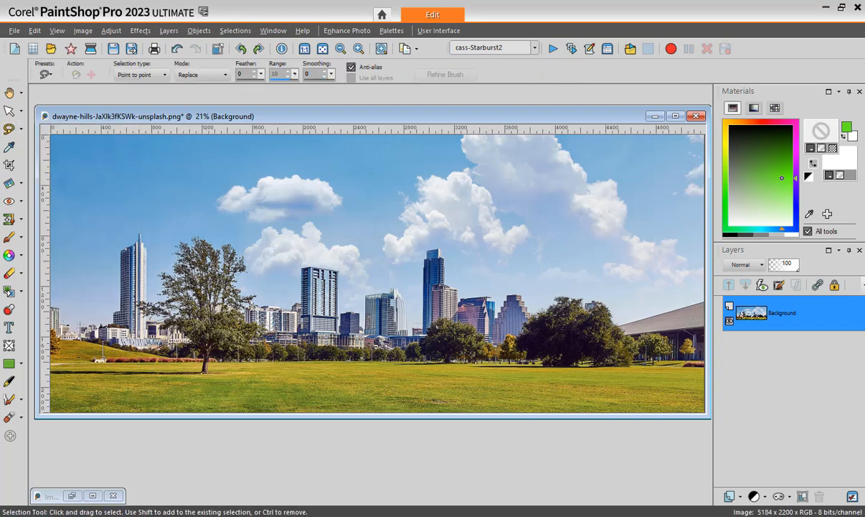
click(165, 75)
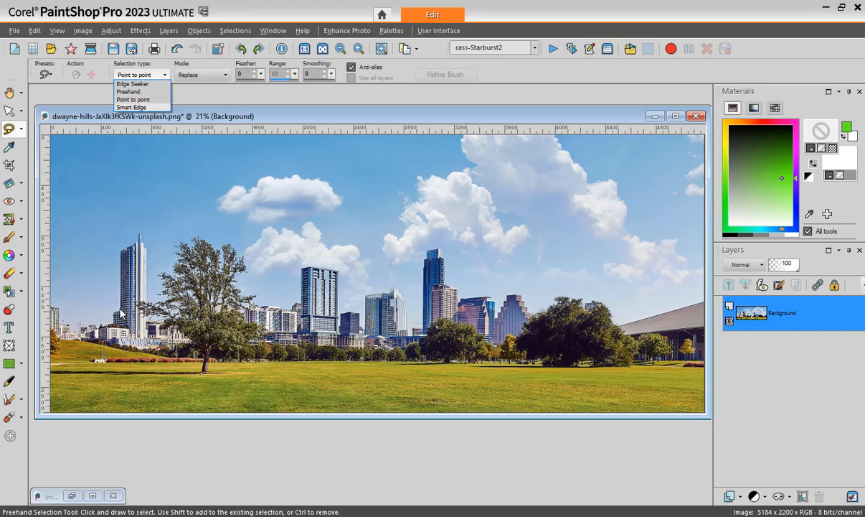
click(133, 84)
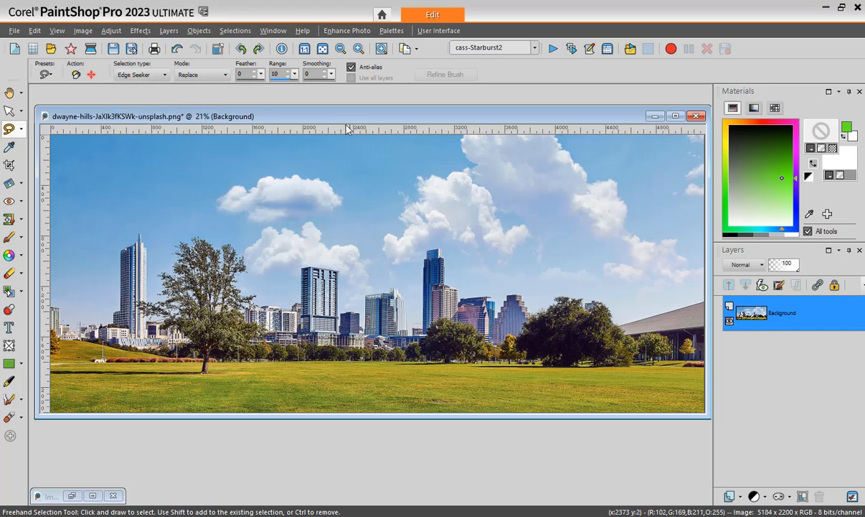
Step: Try tracing the edge of the leftmost skyscraper with the Edge Seeker selection, and clear the selection
scroll(247, 307, up, 2)
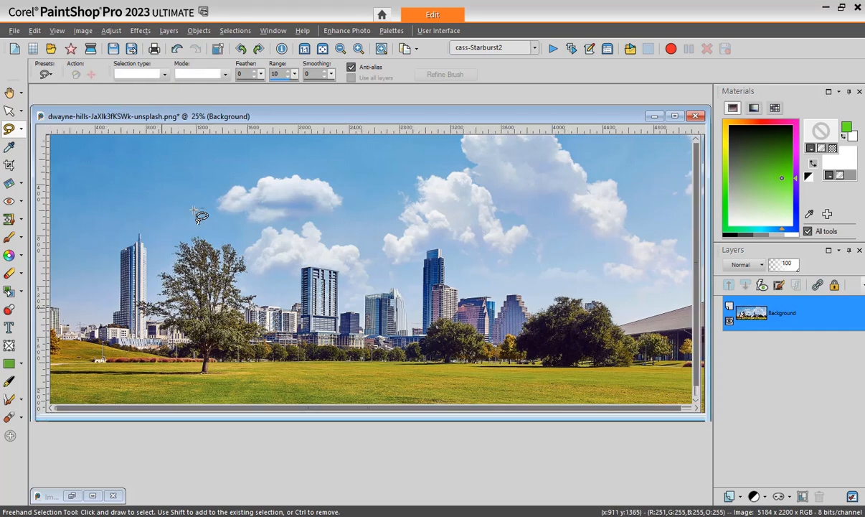
scroll(197, 212, up, 2)
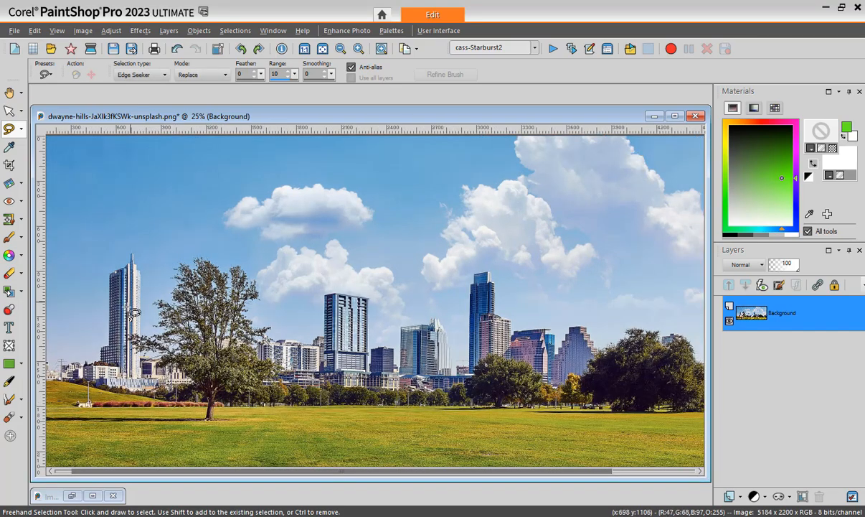
click(104, 330)
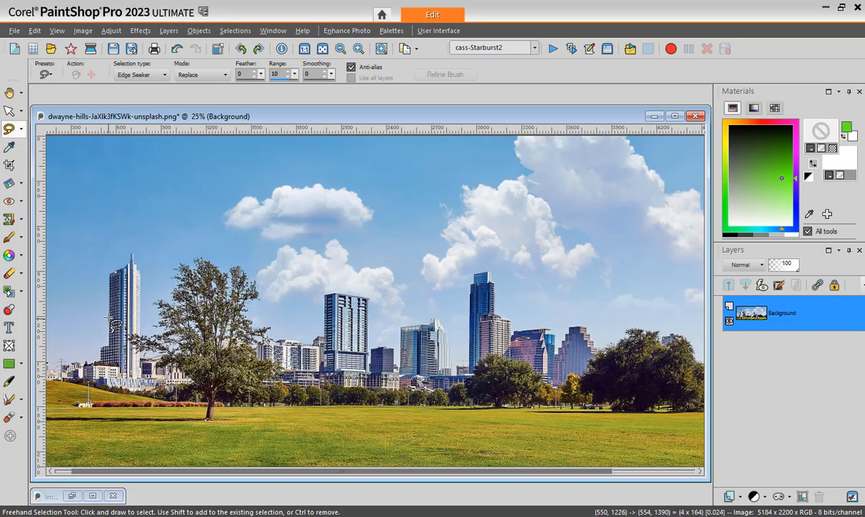
click(121, 278)
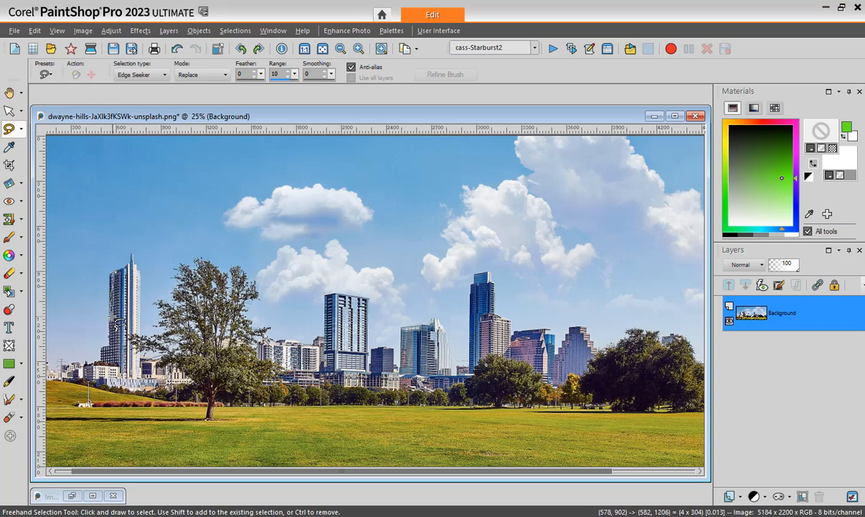
double_click(134, 266)
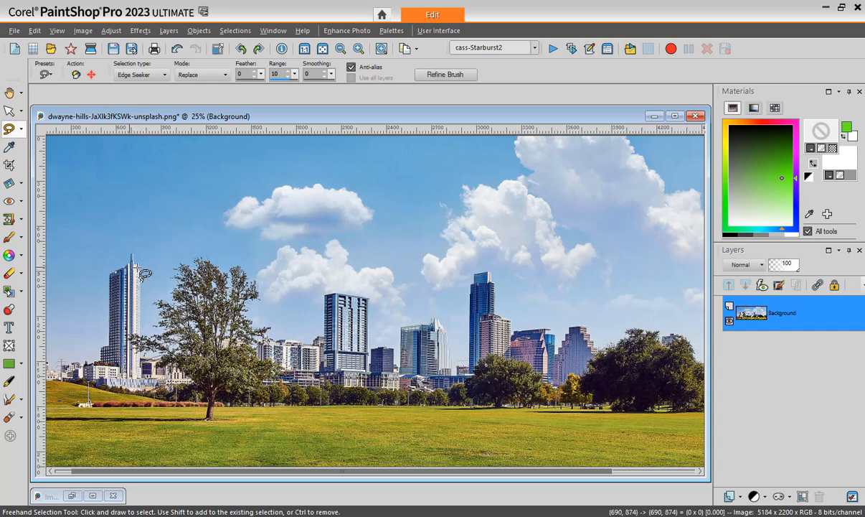
key(ctrl+d)
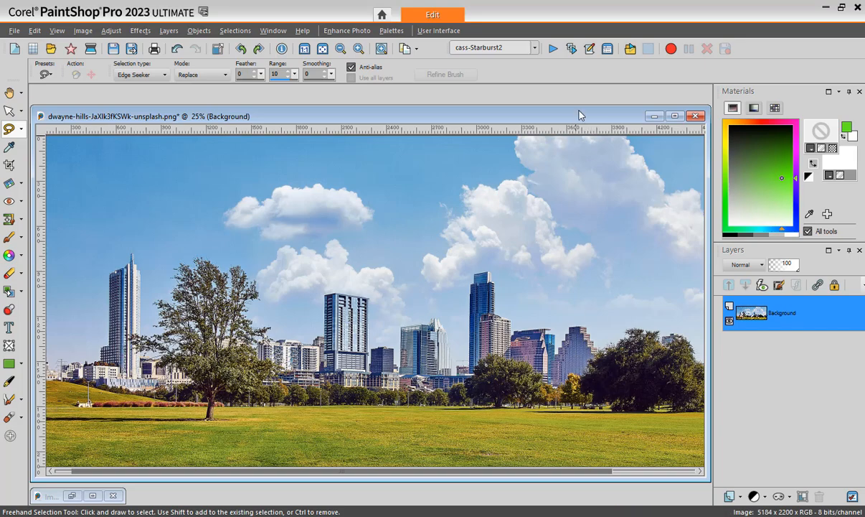
Step: Trace the upper edge of the small cloud above the tree with the Edge Seeker selection and close the outline through its middle
drag(580, 115, 541, 117)
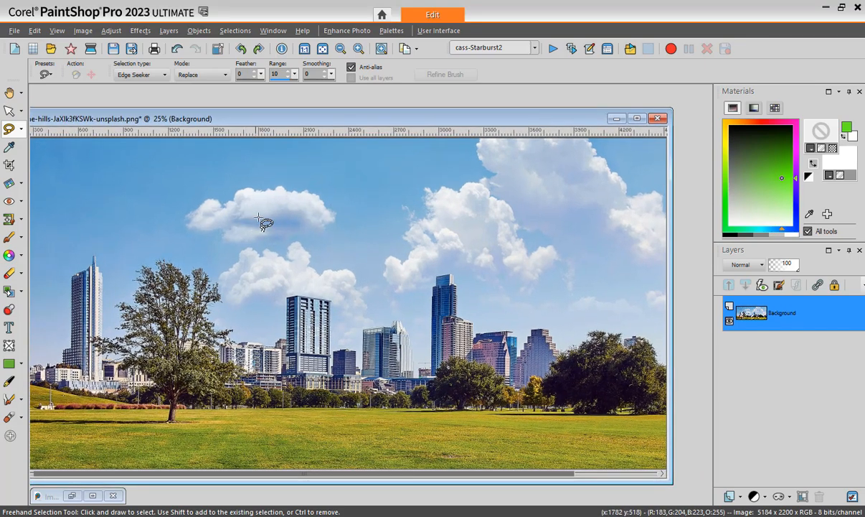
scroll(232, 246, up, 1)
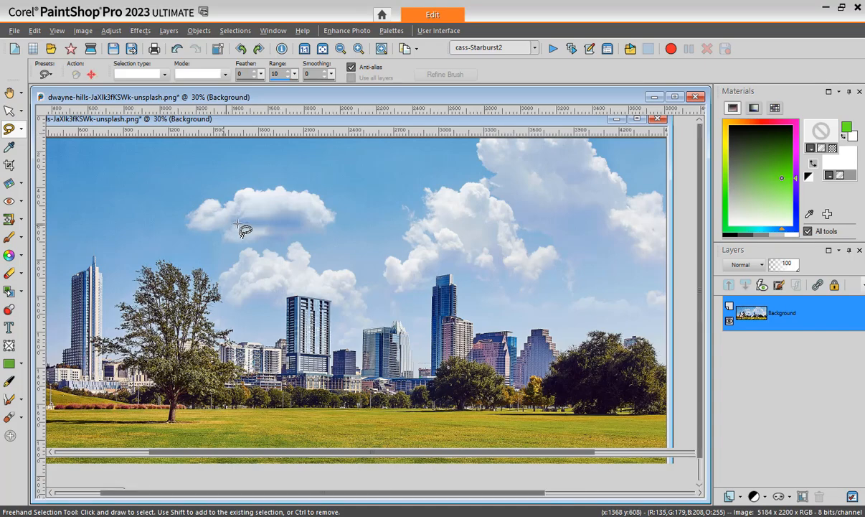
scroll(245, 224, up, 1)
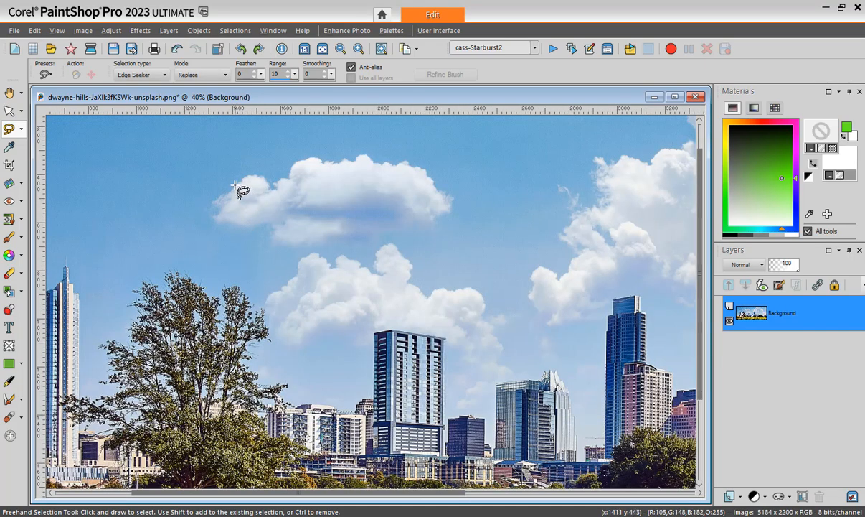
click(236, 185)
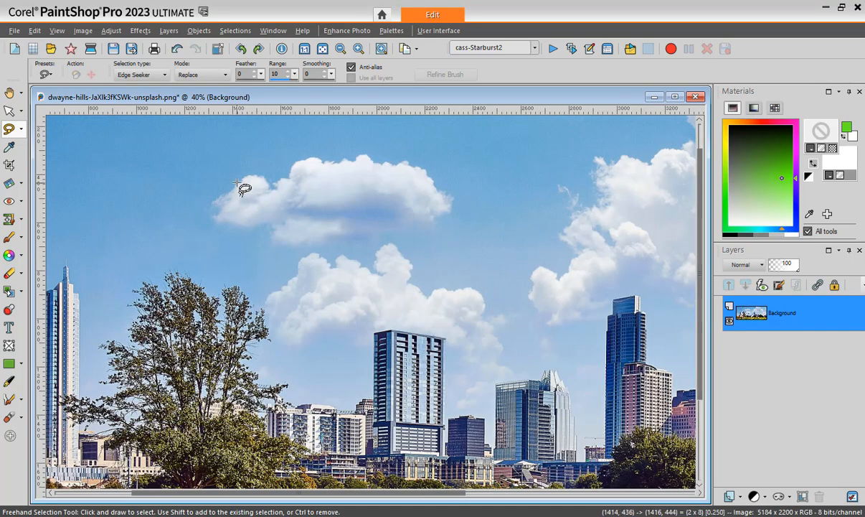
click(278, 182)
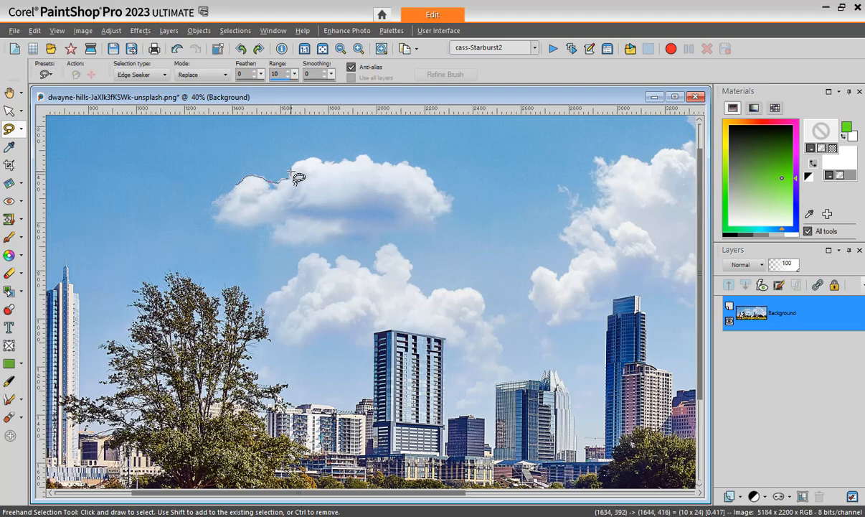
click(331, 164)
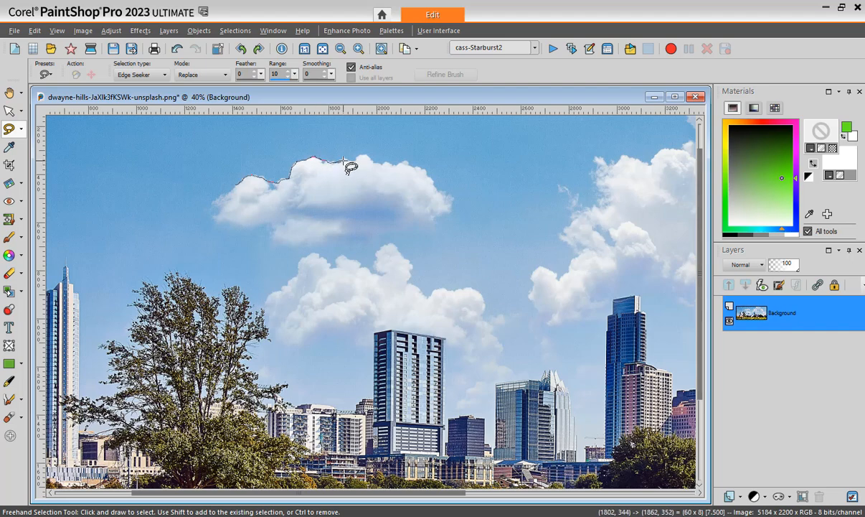
click(343, 162)
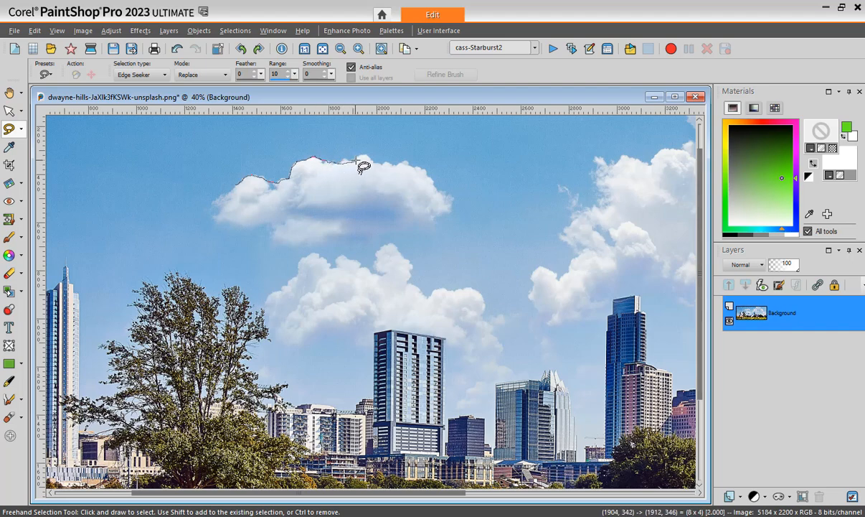
click(365, 152)
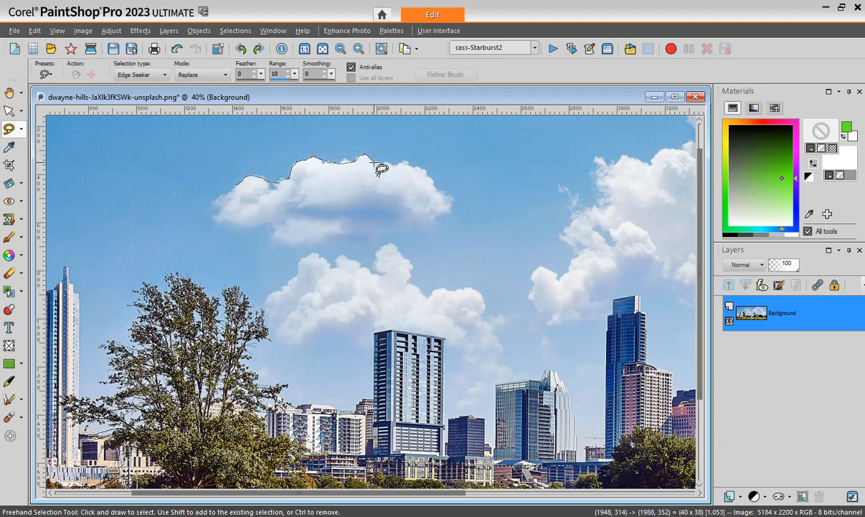
click(388, 160)
click(386, 187)
click(234, 214)
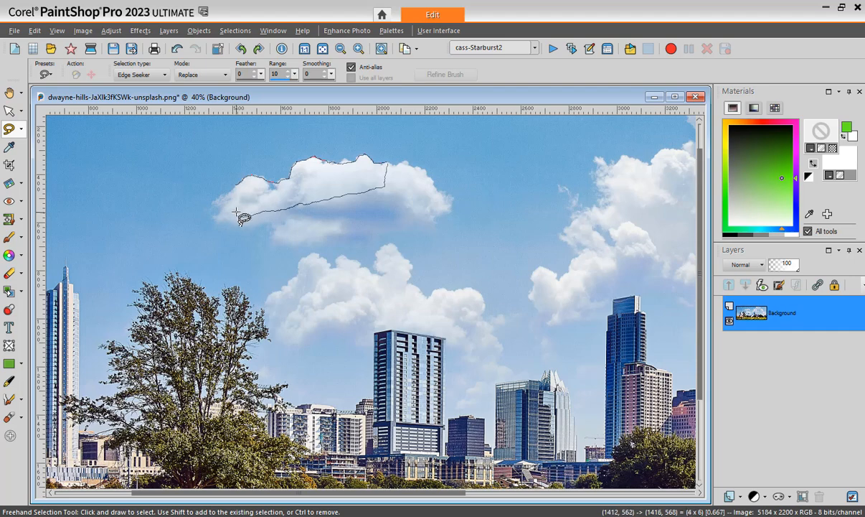
double_click(234, 197)
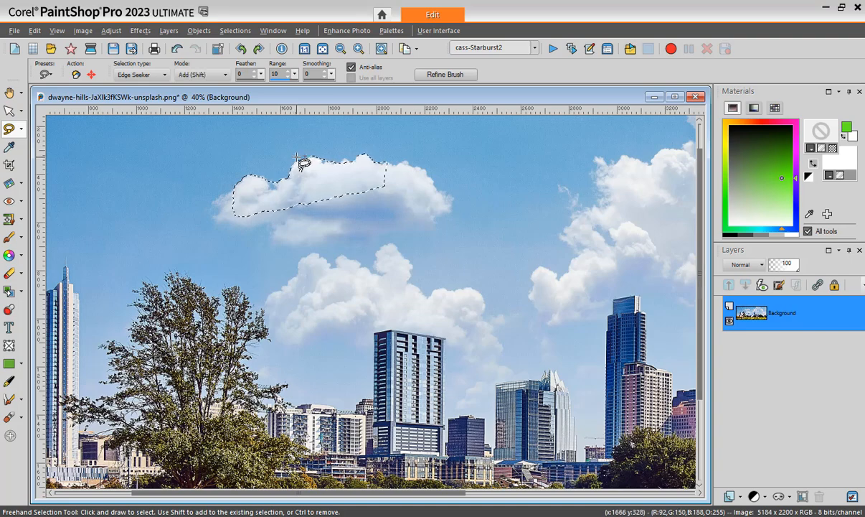
Step: Close the duplicate copy of the skyline photo and clear the cloud selection in the original
key(shift+d)
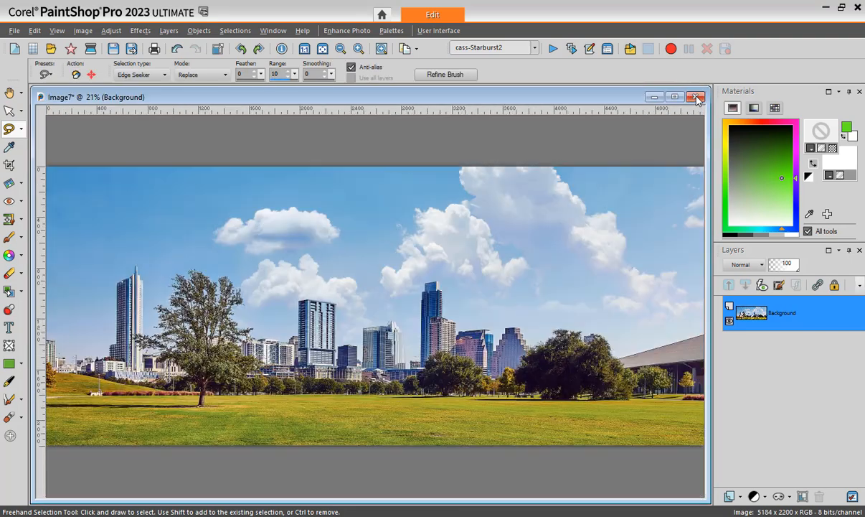
click(694, 97)
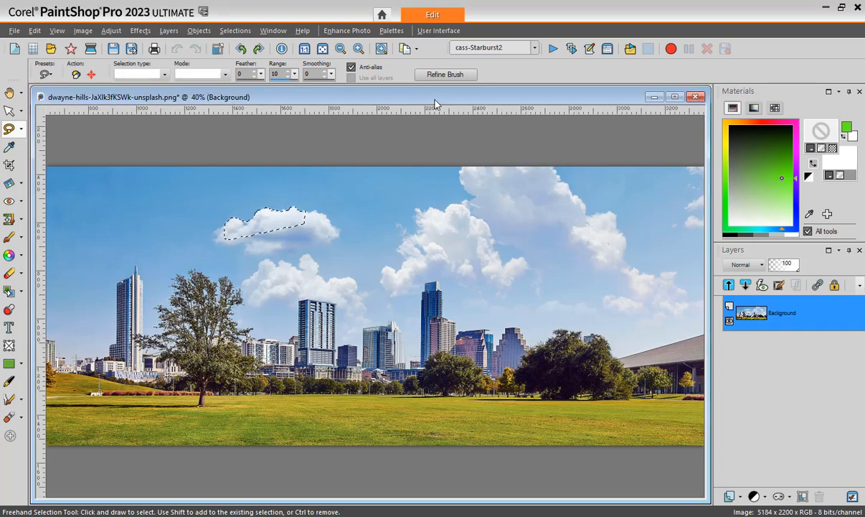
key(ctrl+d)
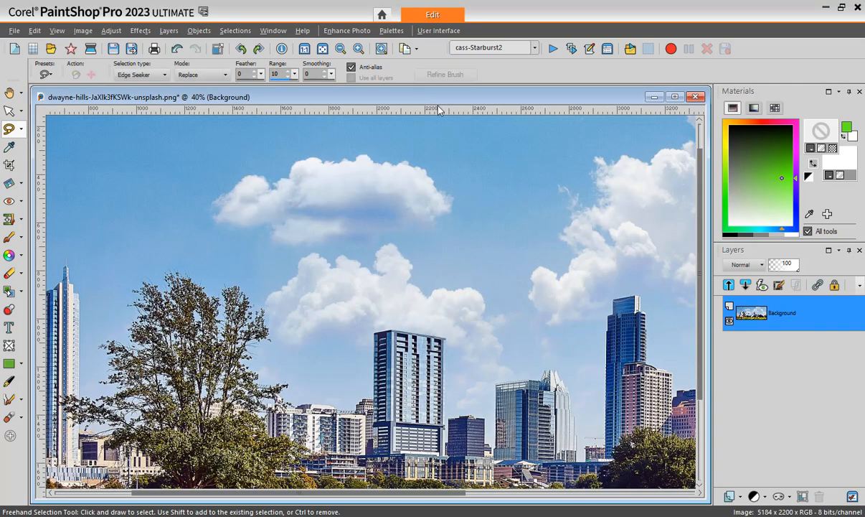
Step: Switch to the Smart Selection Brush, try selecting the leftmost skyscraper with a downward stroke, and clear the selection
click(22, 131)
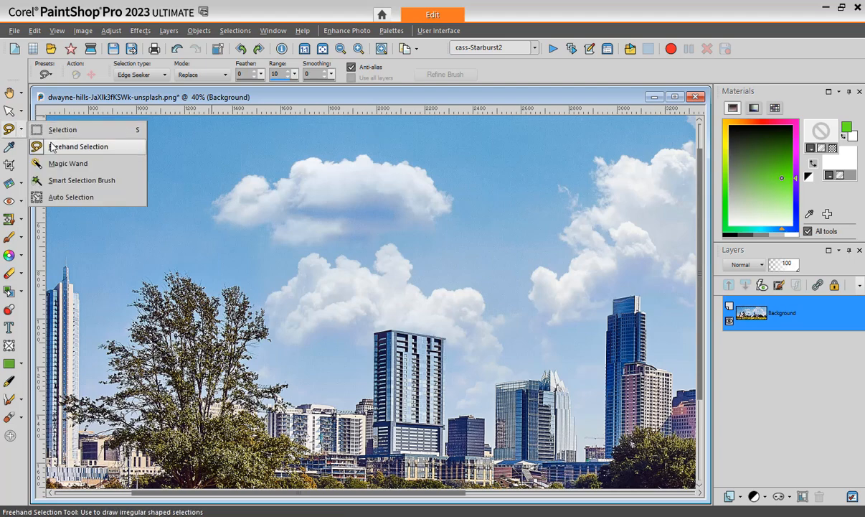
click(59, 180)
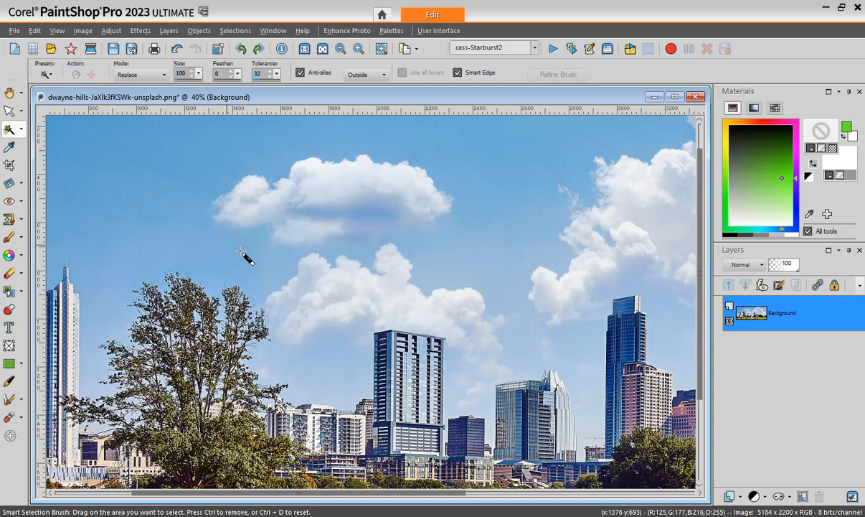
drag(392, 499, 259, 468)
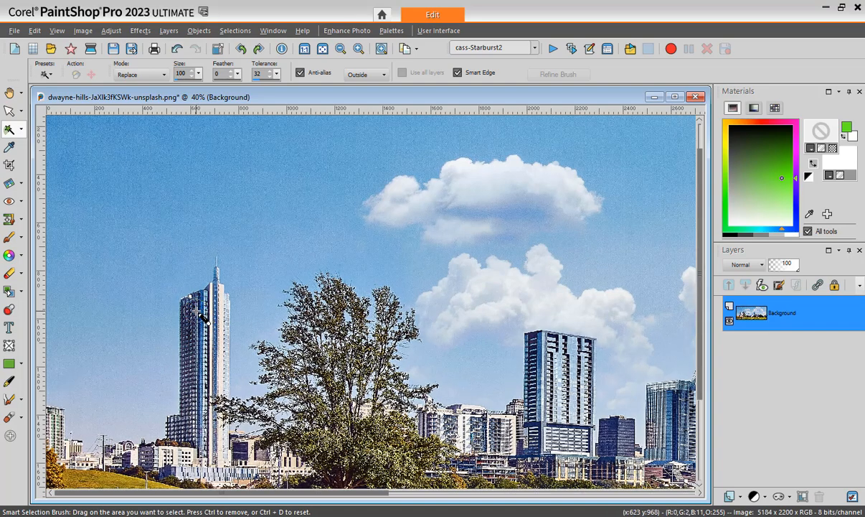
drag(193, 307, 192, 403)
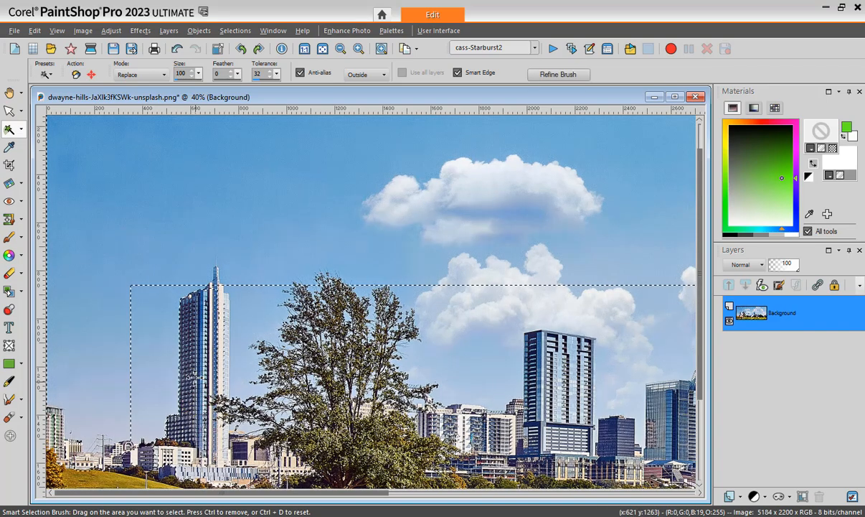
key(ctrl)
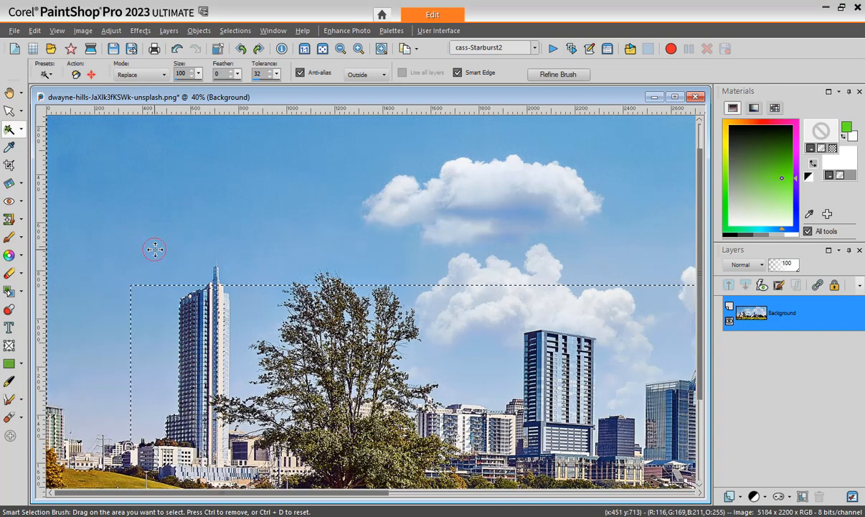
key(ctrl+d)
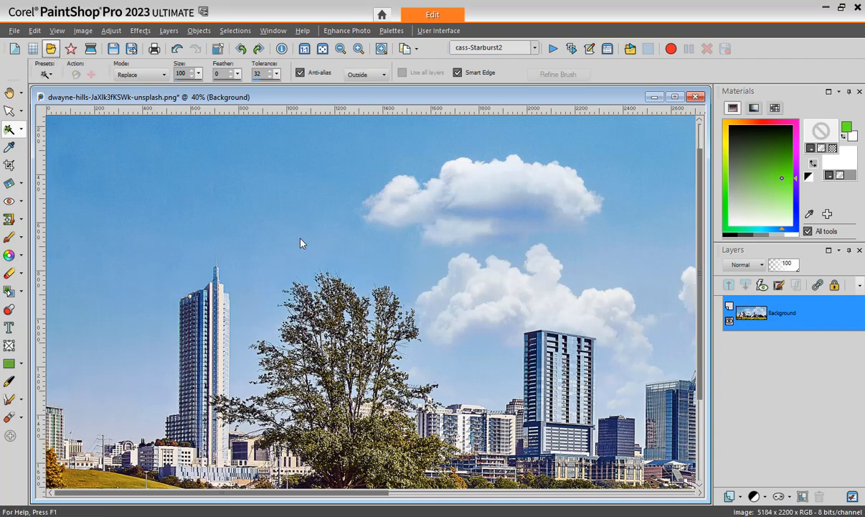
Step: Open the portrait photo of the dark-haired young man and select his face and neck with Smart Selection Brush strokes
key(ctrl+o)
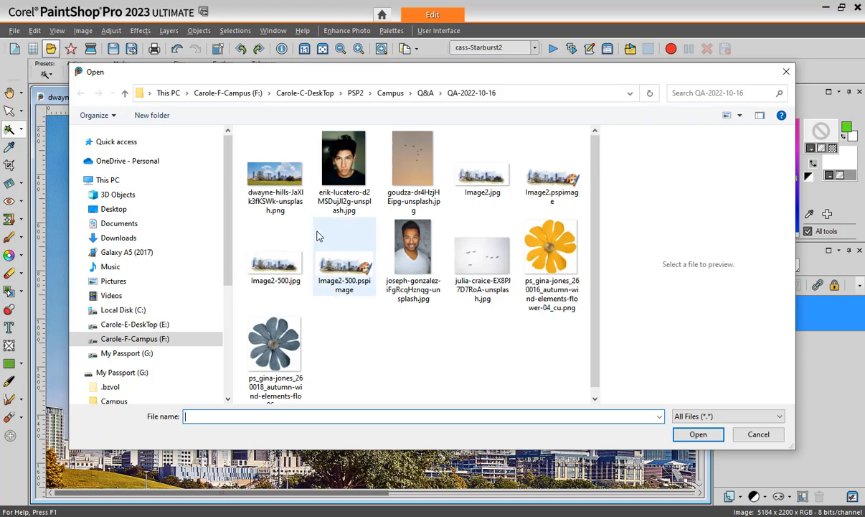
double_click(346, 174)
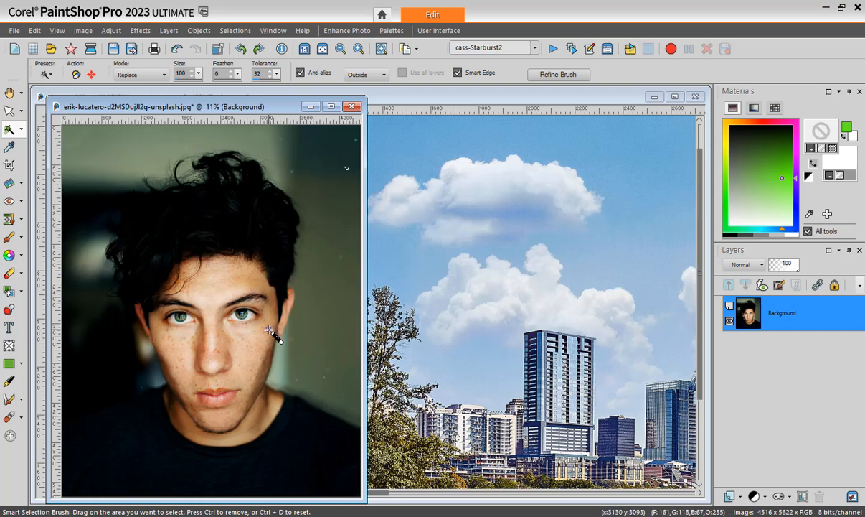
mouse_move(269, 330)
mouse_down()
mouse_move(260, 366)
mouse_move(242, 370)
mouse_move(250, 386)
mouse_up()
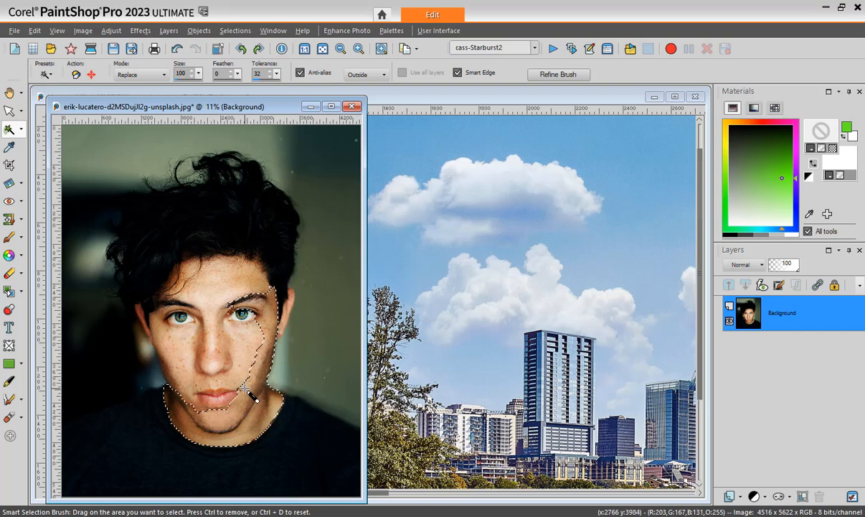
drag(242, 388, 212, 389)
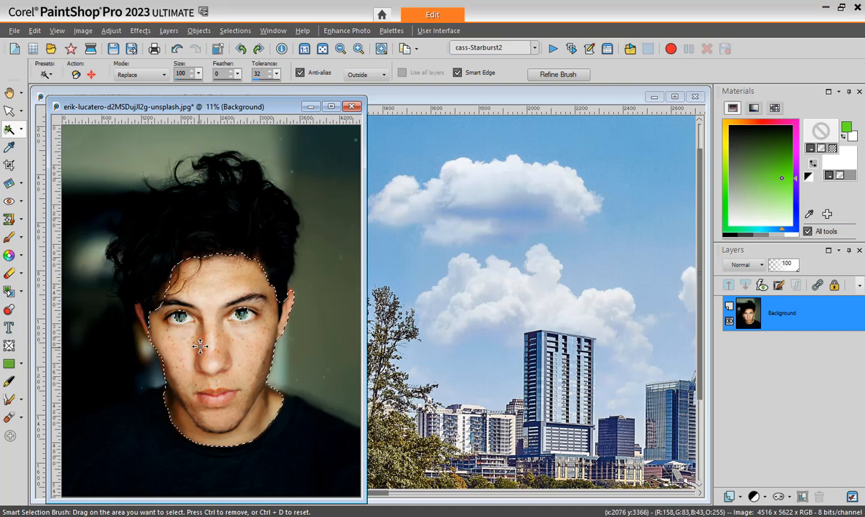
click(21, 130)
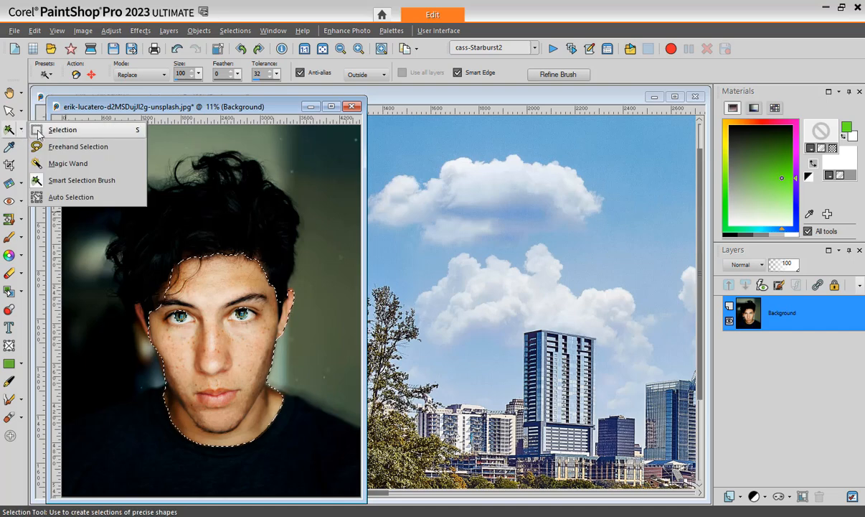
click(64, 180)
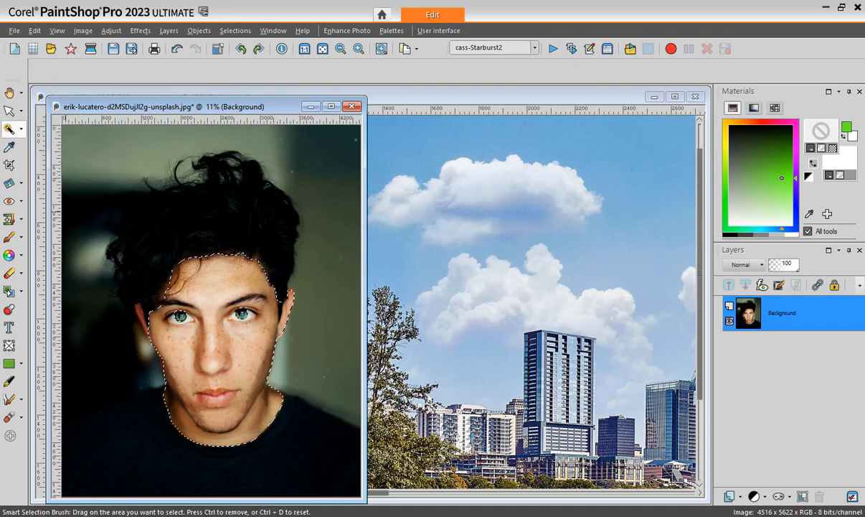
key(ctrl+d)
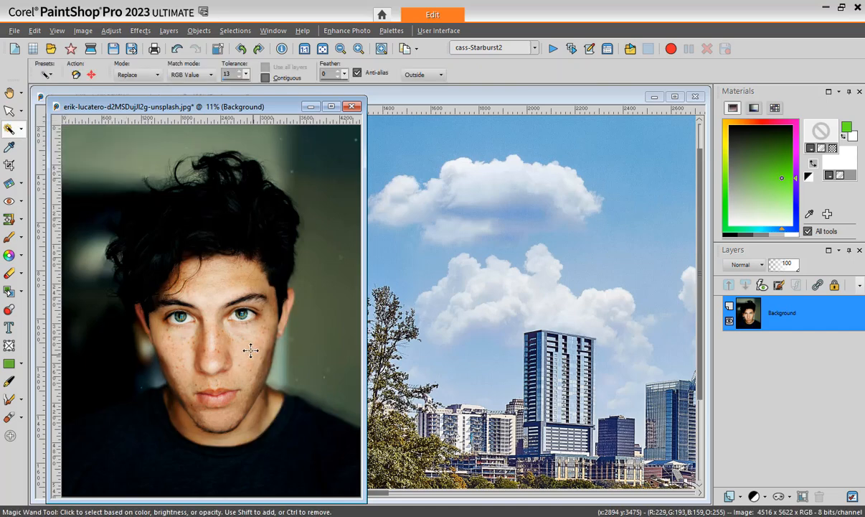
click(22, 129)
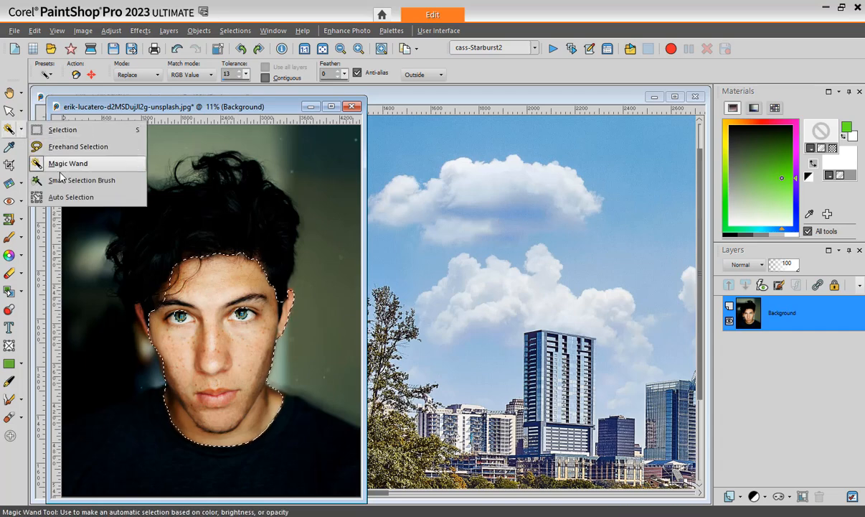
click(66, 182)
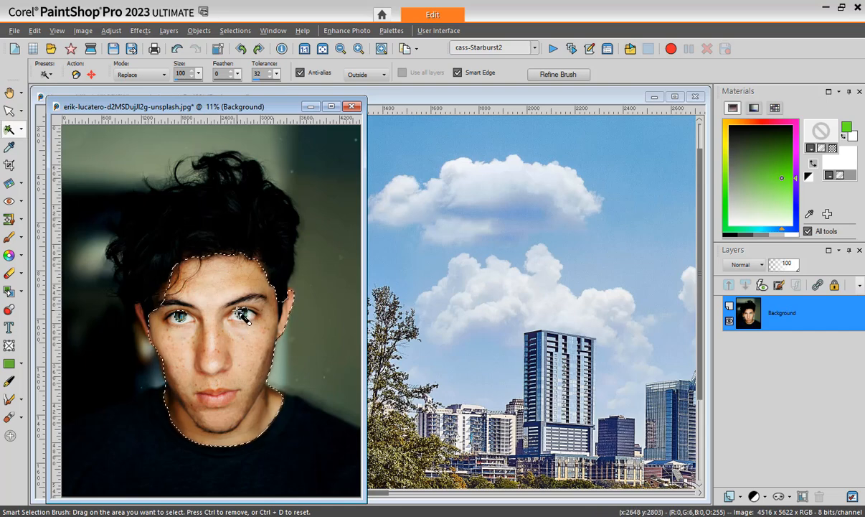
Step: Extend the face selection in Add mode with Smart Selection Brush strokes over the cheek, mouth, nose and eye
key(shift)
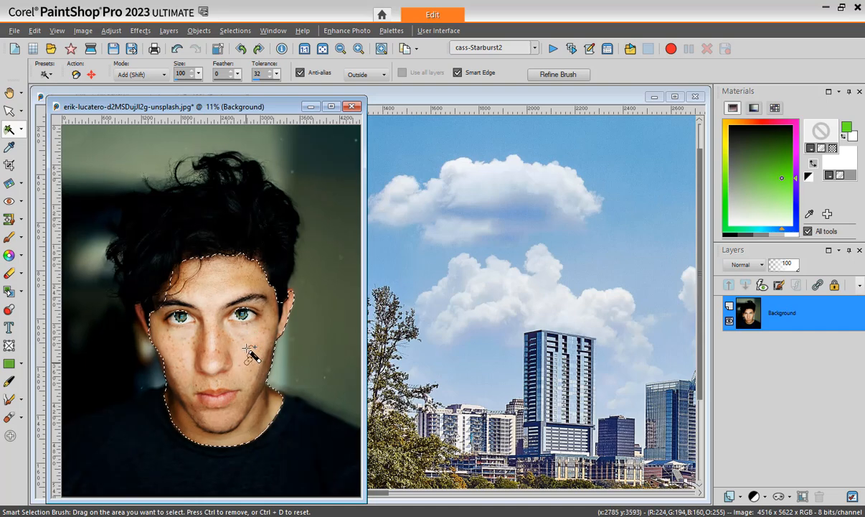
drag(248, 349, 227, 397)
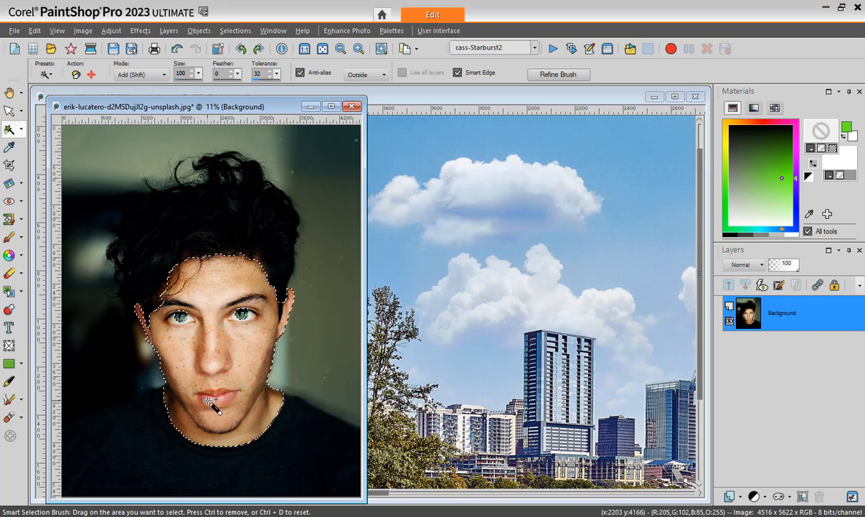
drag(203, 380, 188, 342)
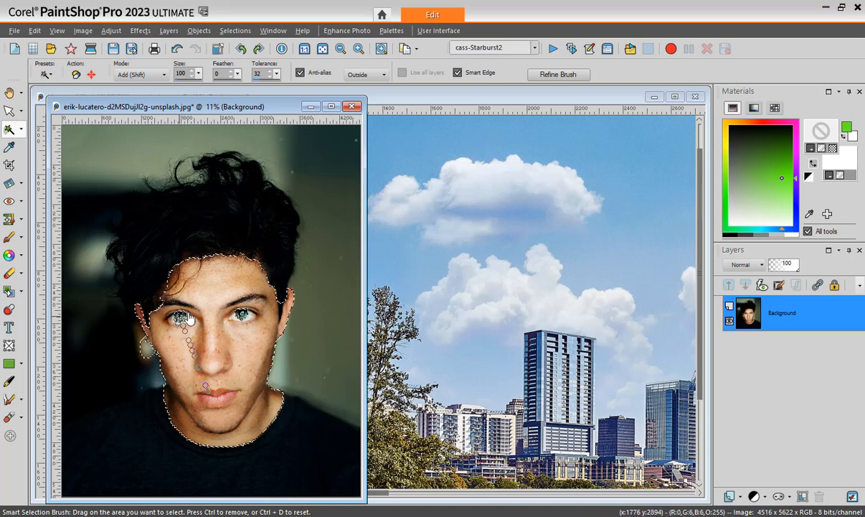
drag(190, 319, 188, 317)
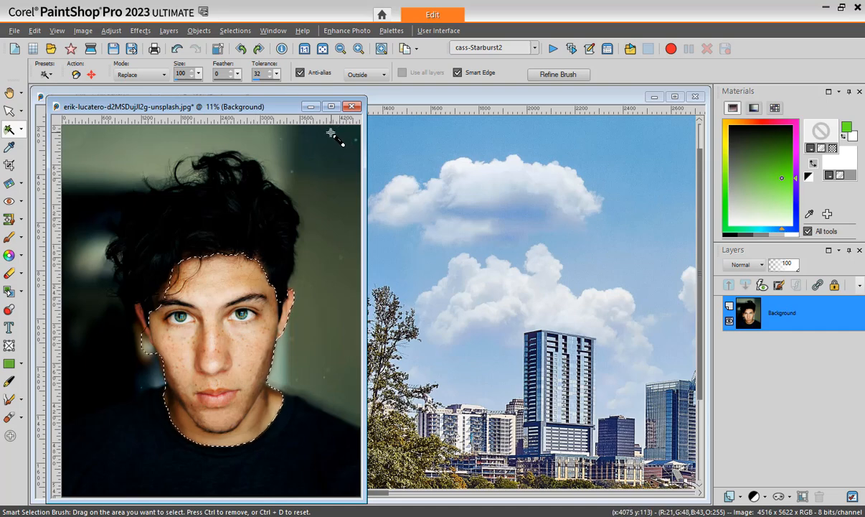
Step: Switch to the Auto Selection tool and clear the face selection on the portrait
click(23, 131)
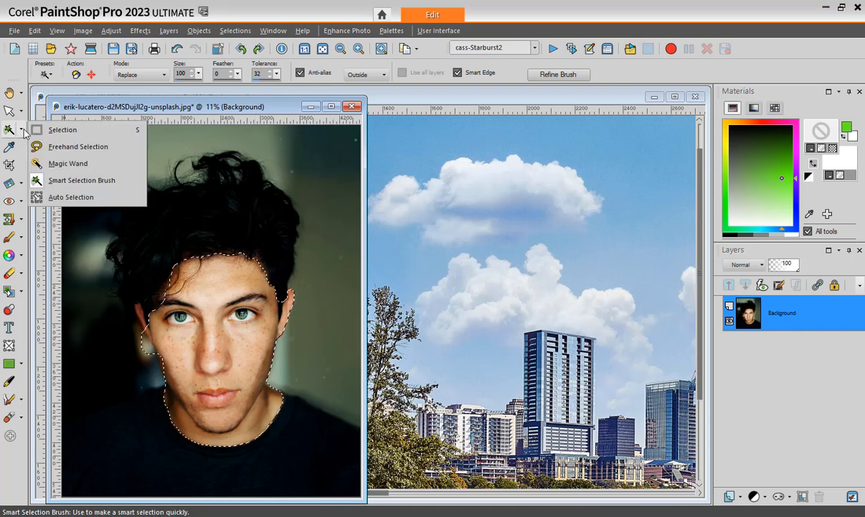
click(67, 198)
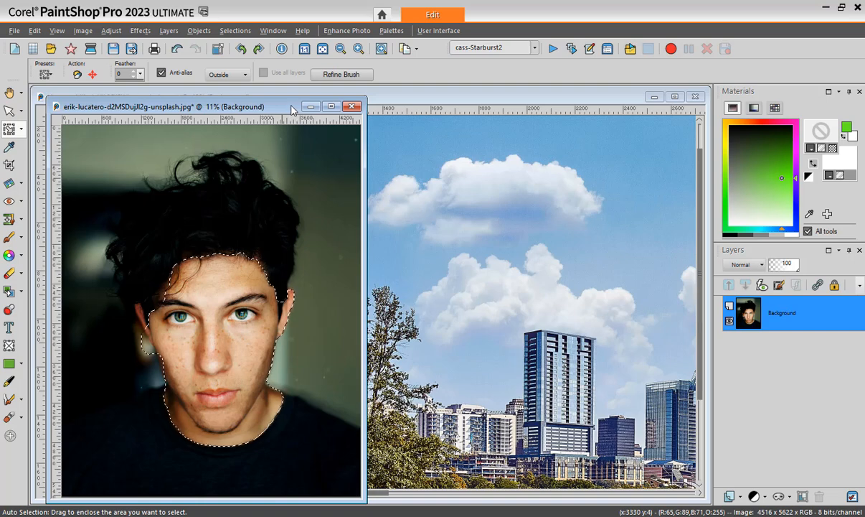
key(ctrl+d)
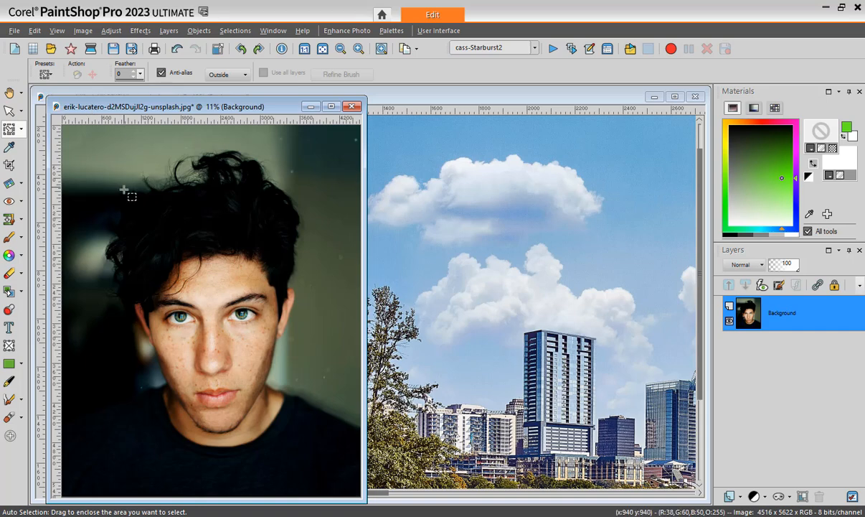
Step: Enclose the young man's face and neck with the Auto Selection tool to select them, and clear the selection
mouse_move(119, 230)
mouse_down()
mouse_move(320, 419)
mouse_move(314, 462)
mouse_up()
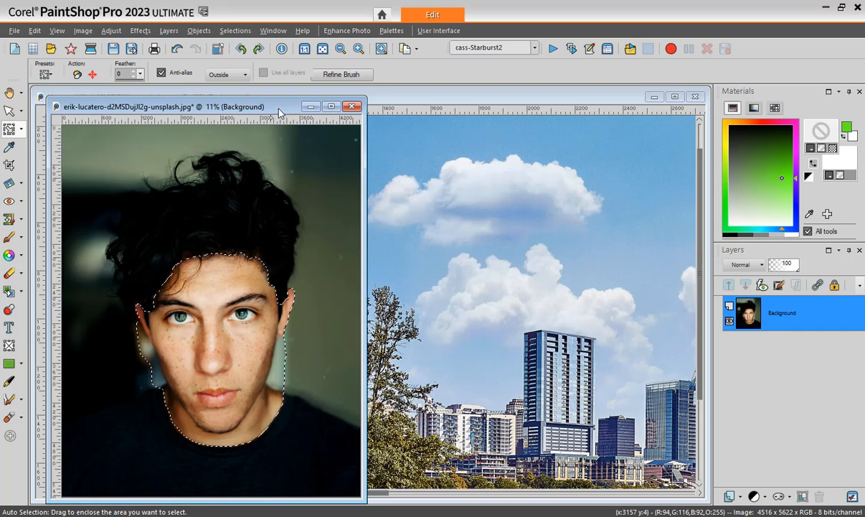
key(ctrl+c)
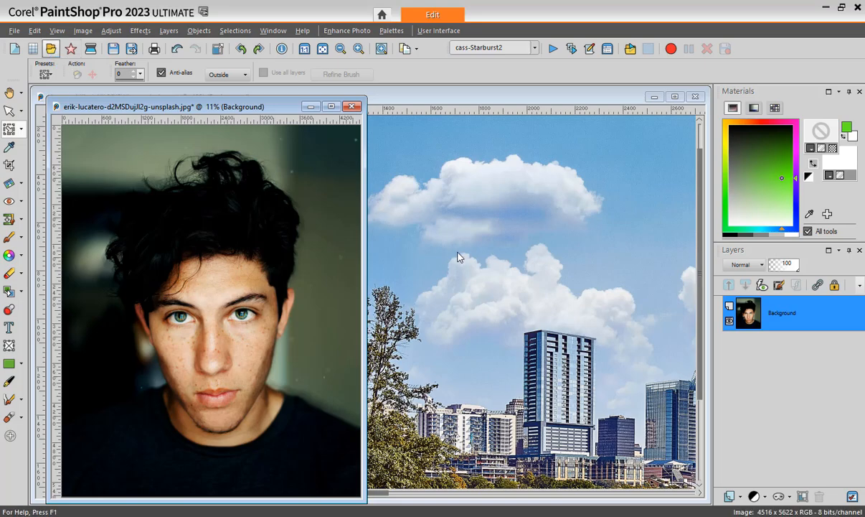
Step: Open the flower photo noemi-jimenez-hRSY2z9kXvM-unsplash.jpg from the QA-2022-09-11 folder
key(ctrl+o)
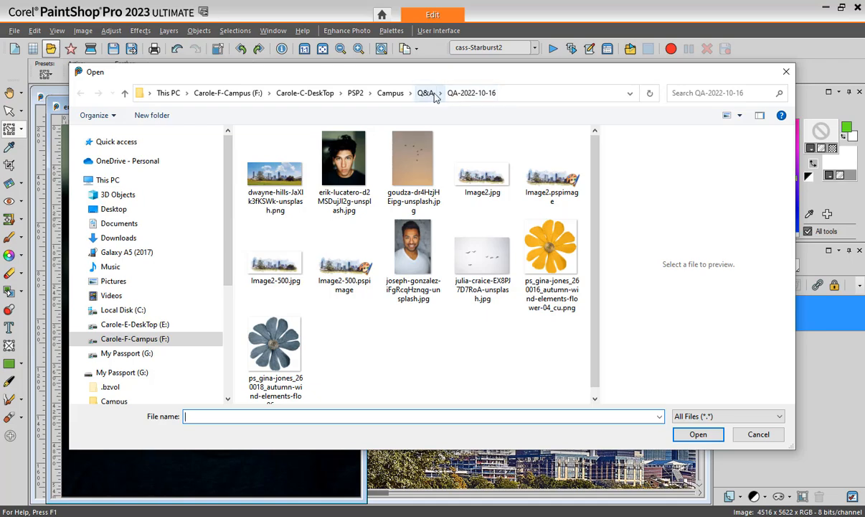
click(440, 94)
click(472, 147)
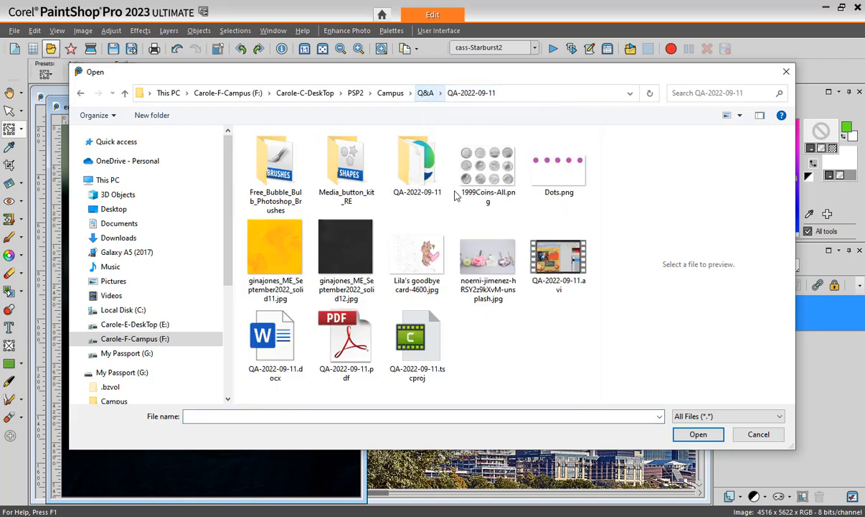
click(479, 267)
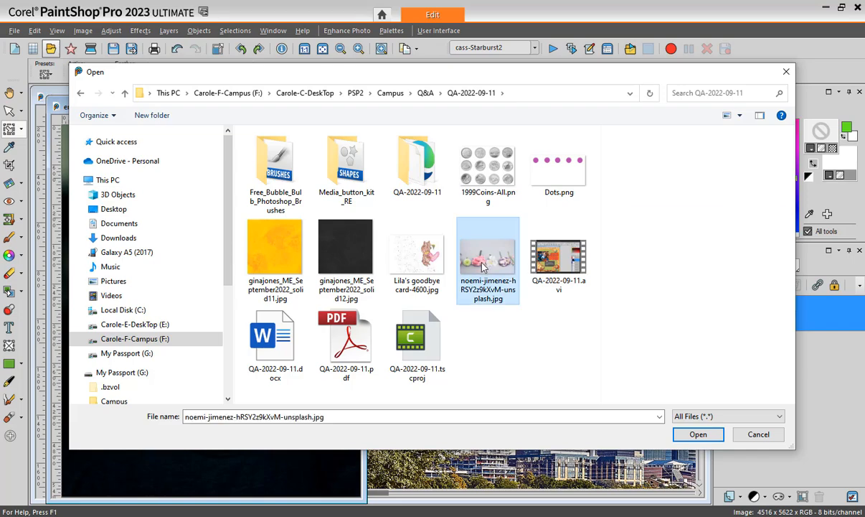
double_click(481, 268)
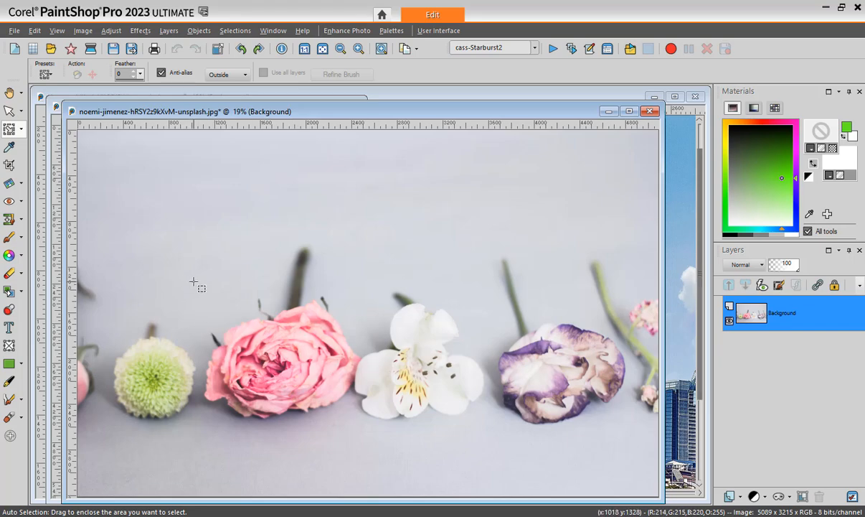
Step: Select the pink rose by enclosing it with the Auto Selection tool, and clear the selection
drag(197, 282, 368, 432)
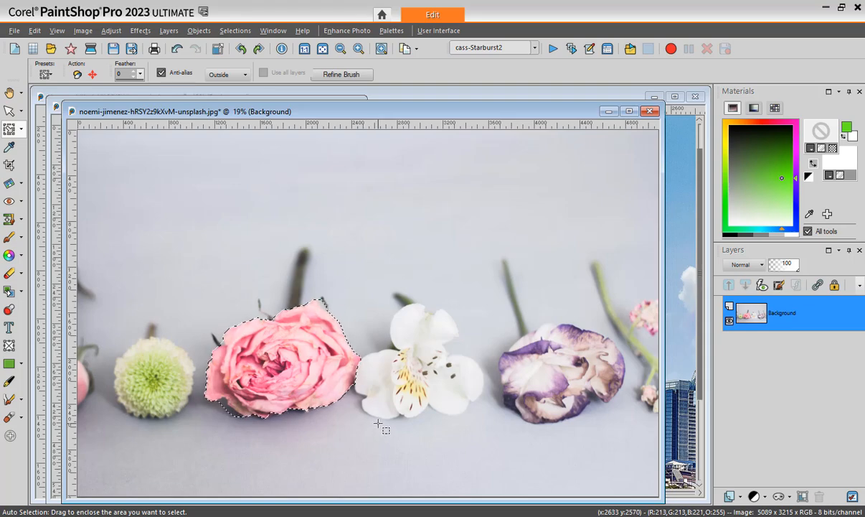
key(ctrl+d)
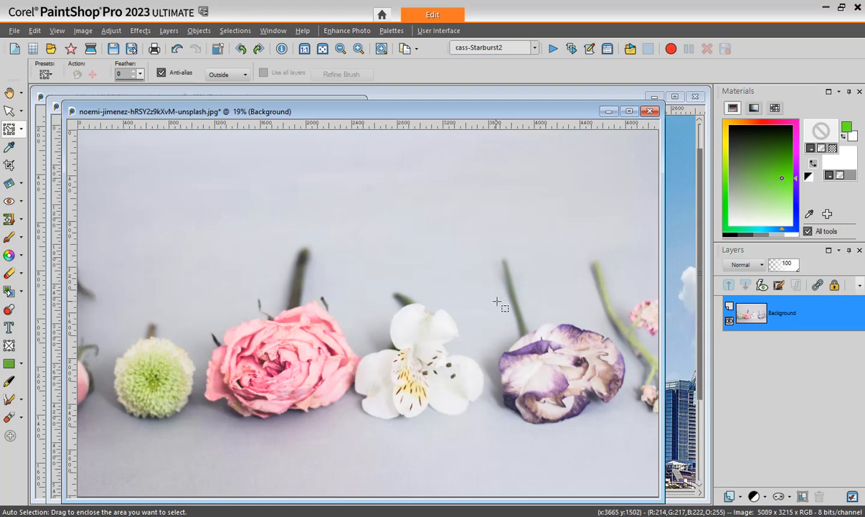
Step: Try the Auto Selection tool on the white flower, clear the selection, and close the flower photo
mouse_move(497, 301)
mouse_down()
mouse_move(385, 381)
mouse_move(353, 429)
mouse_up()
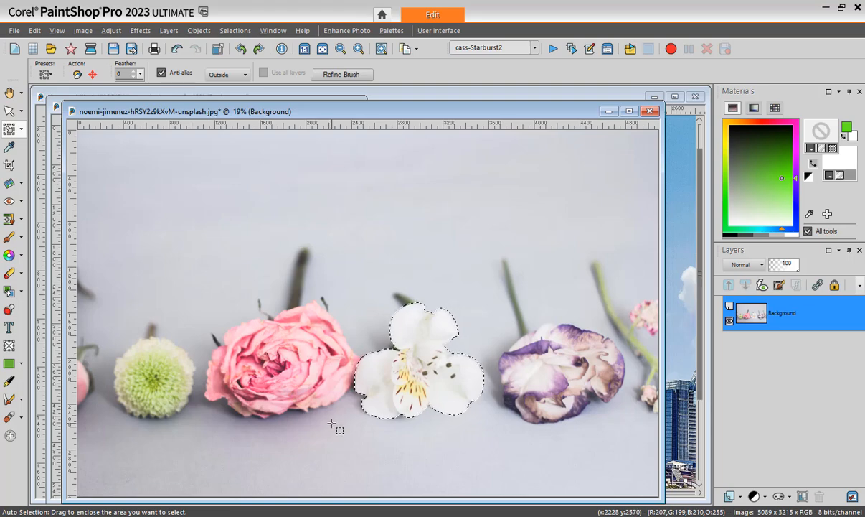
key(ctrl+d)
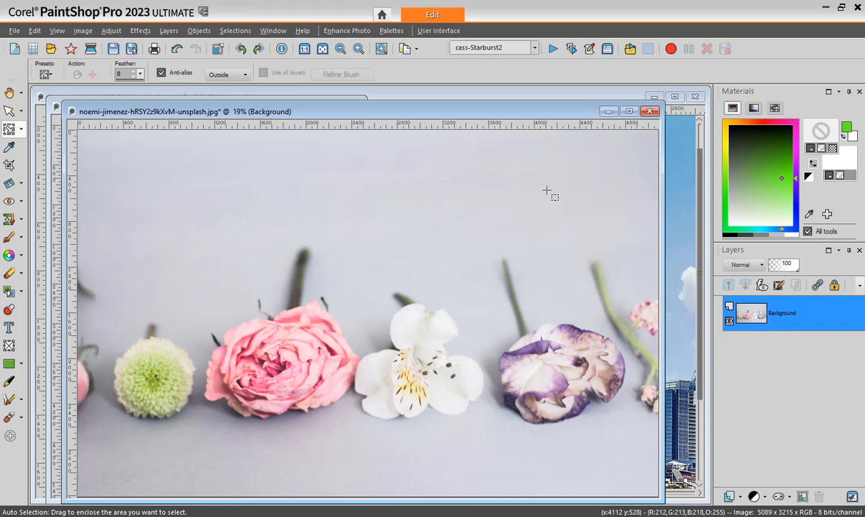
click(652, 112)
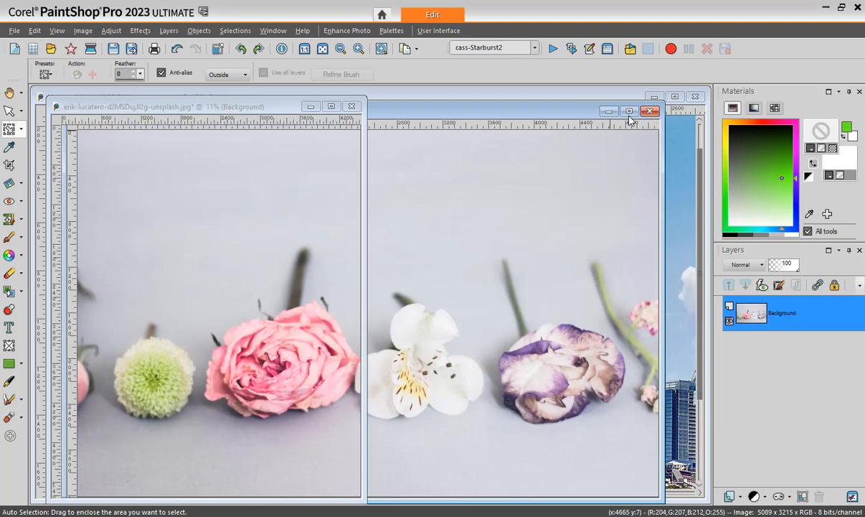